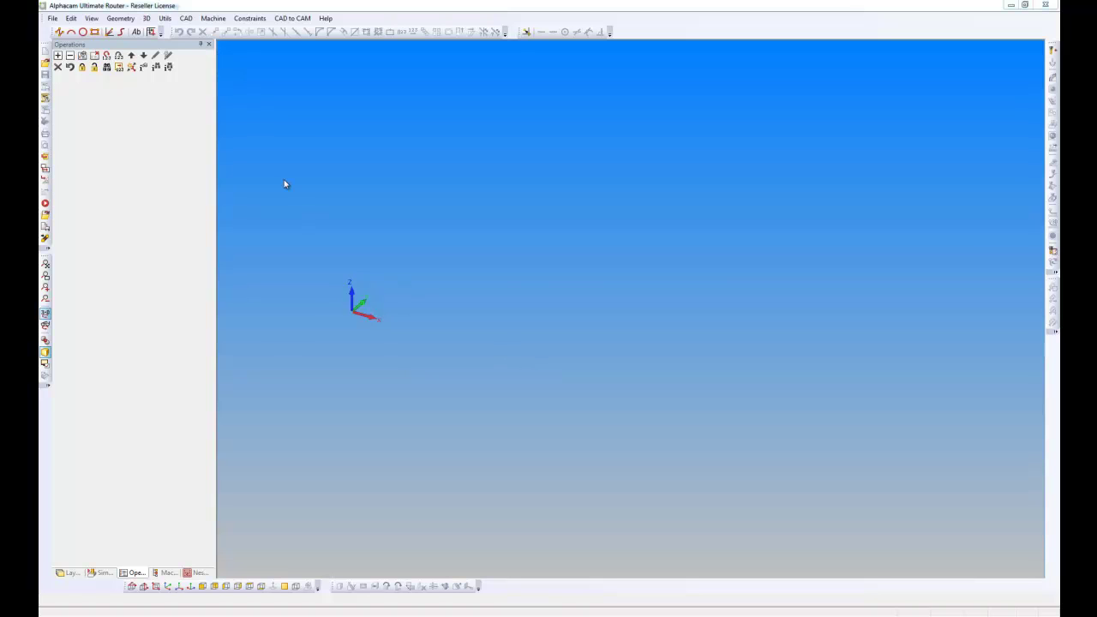
# - Start the Convert BTL Files > Create Alphacam Drawings command
pyautogui.click(52, 19)
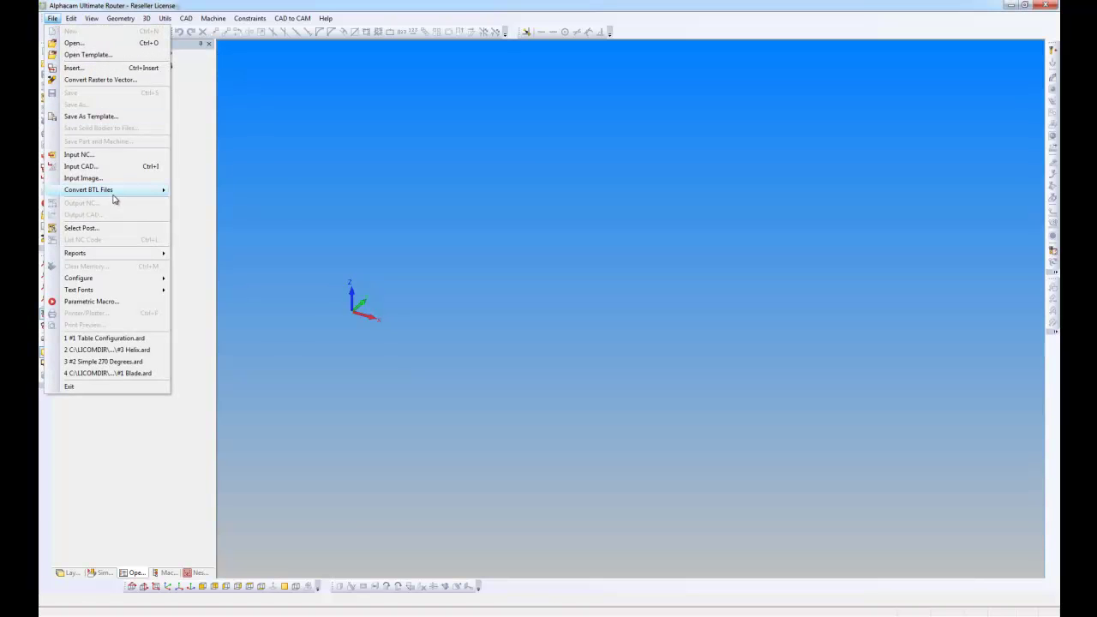
pyautogui.moveTo(115, 197)
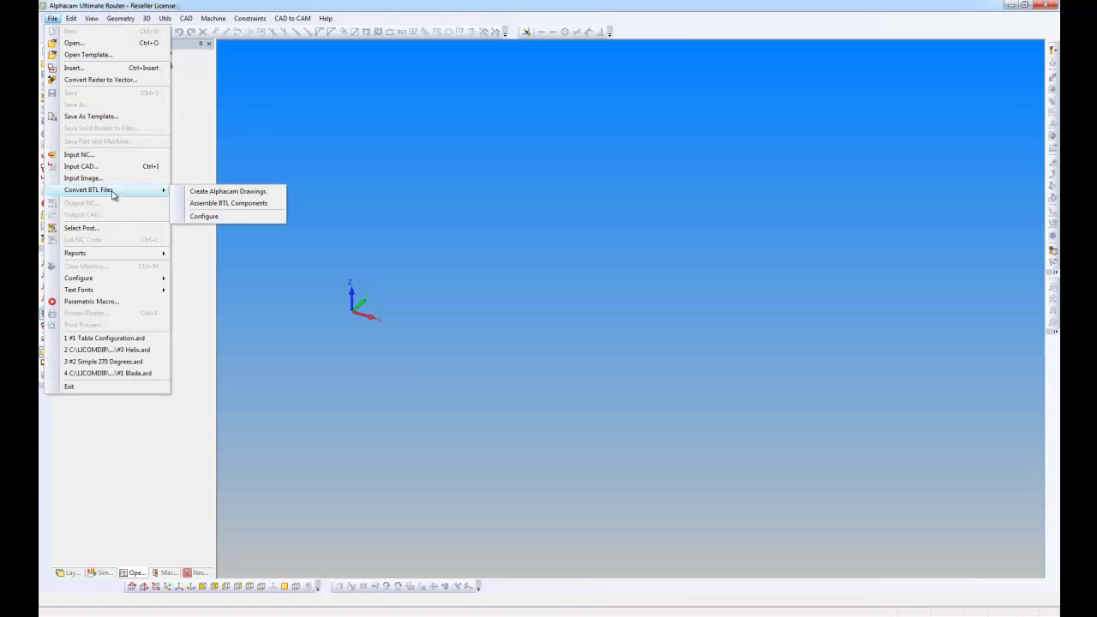
pyautogui.click(228, 192)
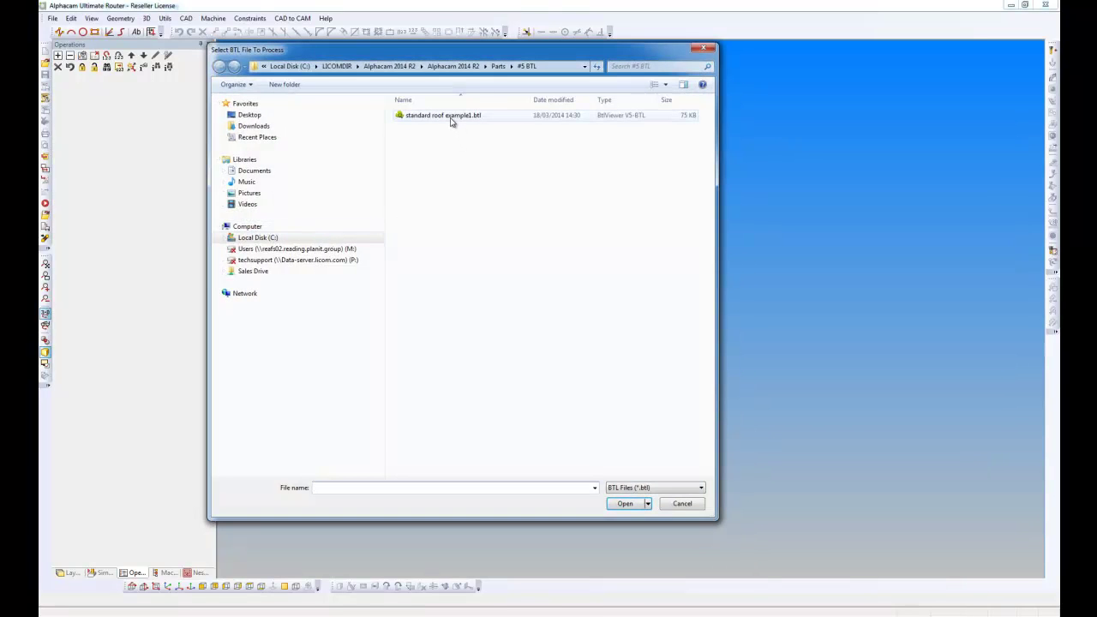
# - Open standard roof example1.btl from the #5 BTL folder in the BTL viewer
pyautogui.click(450, 118)
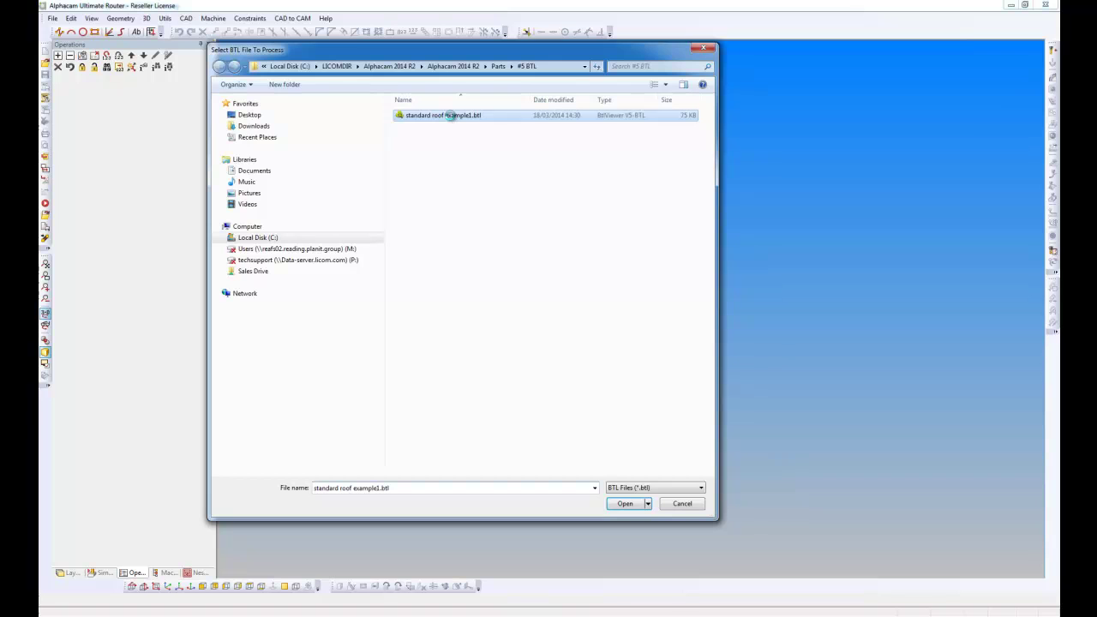
pyautogui.rightClick(451, 118)
pyautogui.click(476, 139)
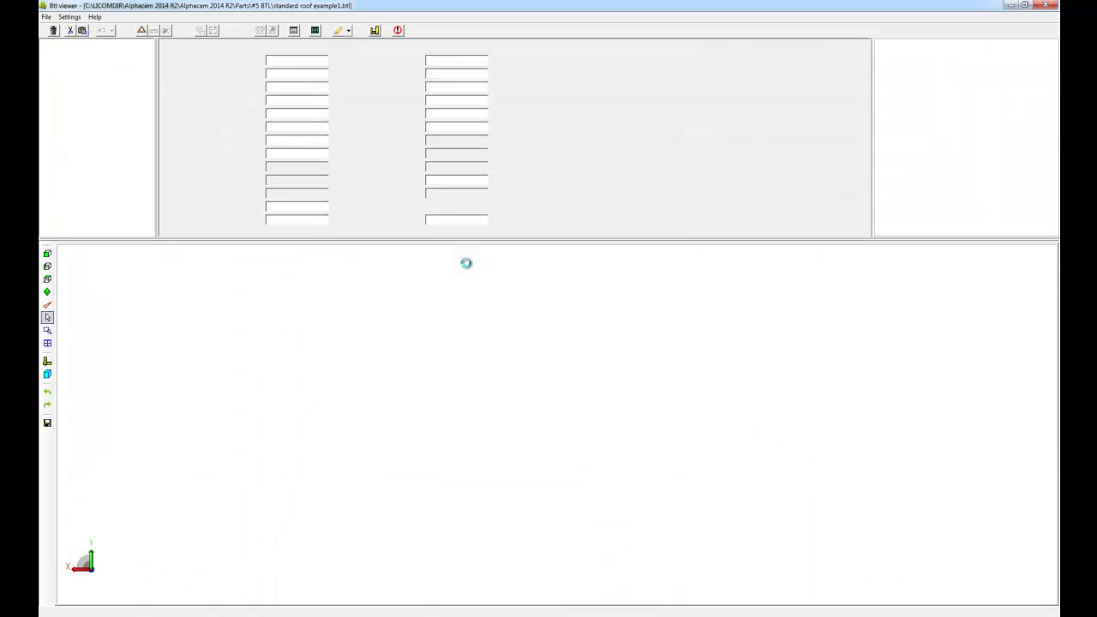
# - Orbit and zoom the standard roof model in the BTL viewer
pyautogui.moveTo(407, 535); pyautogui.dragTo(582, 506, button='middle')
pyautogui.moveTo(444, 454); pyautogui.dragTo(730, 472, button='middle')
pyautogui.scroll(5, 506, 537)
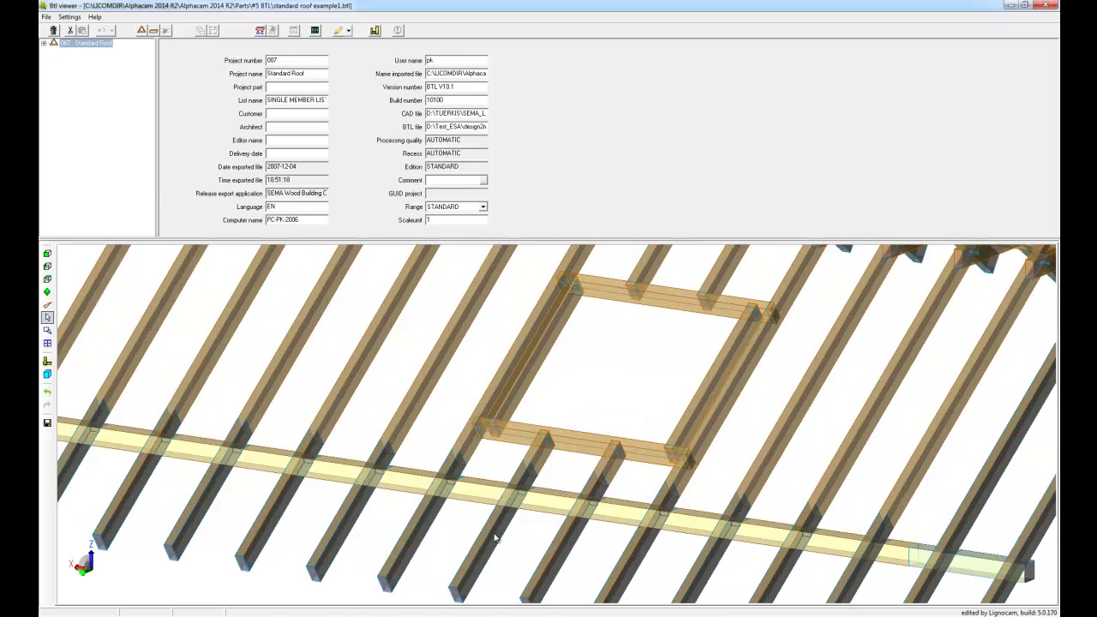
# - Inspect part 21 Trimmer at the bottom, then close the viewer and process the roof file
pyautogui.click(495, 537)
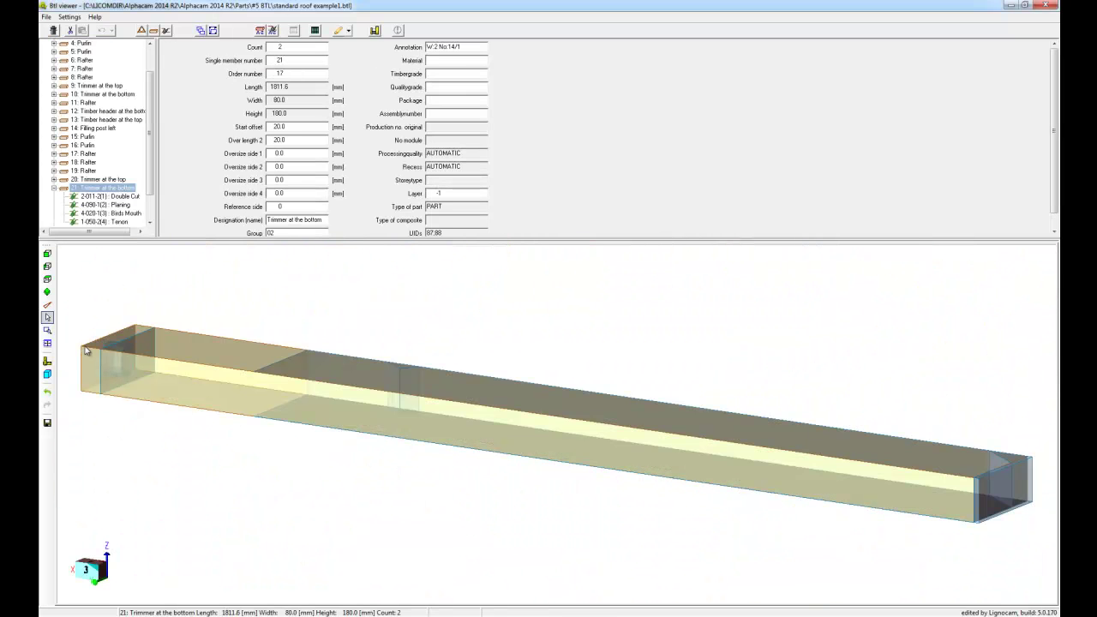
pyautogui.scroll(3, 86, 352)
pyautogui.scroll(-3, 86, 352)
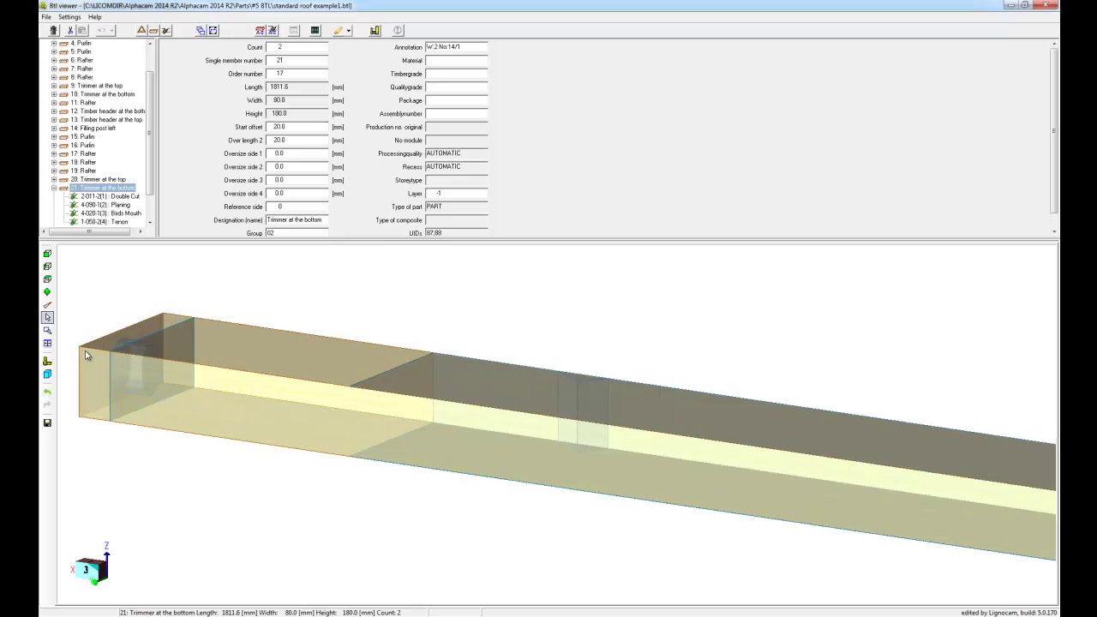
pyautogui.click(1046, 4)
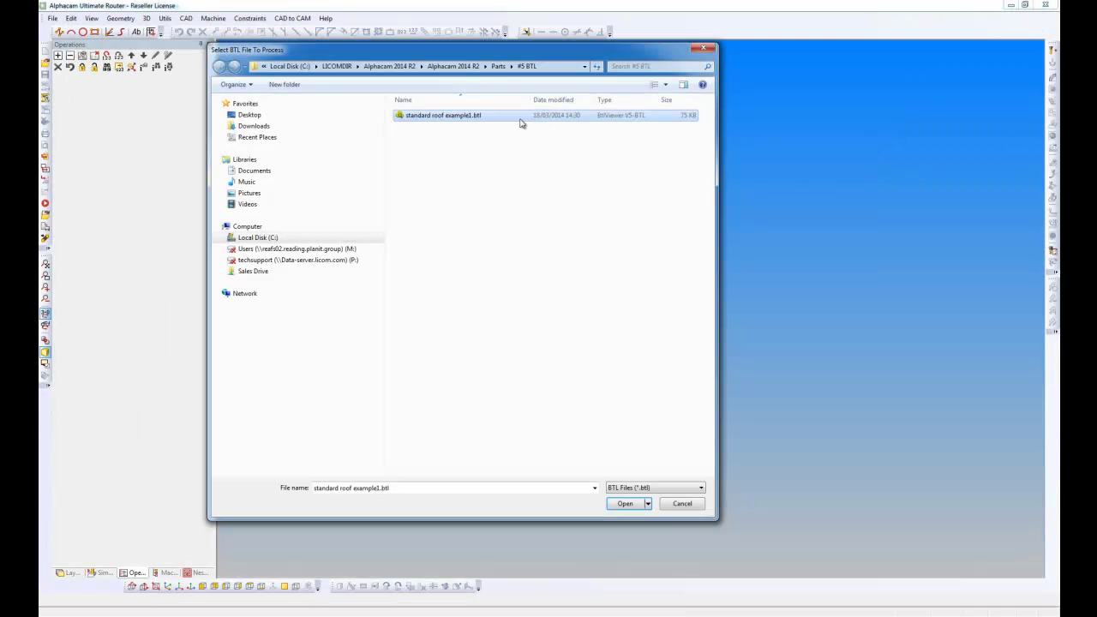
pyautogui.click(627, 504)
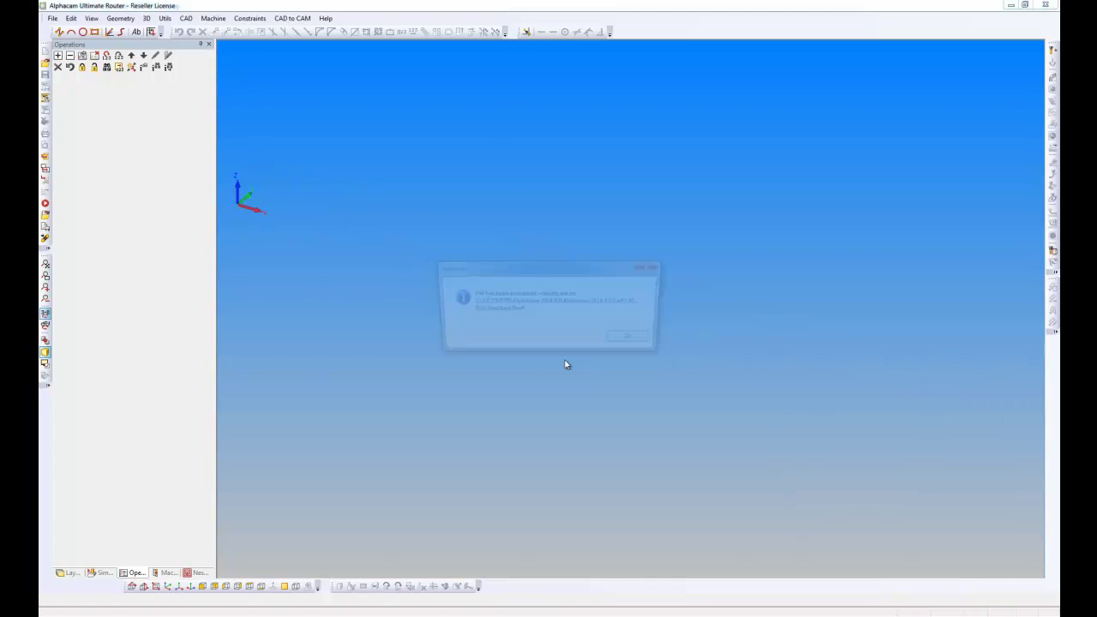
# - Dismiss the processed message and assemble the BTL components from the Standard Roof folder
pyautogui.click(635, 346)
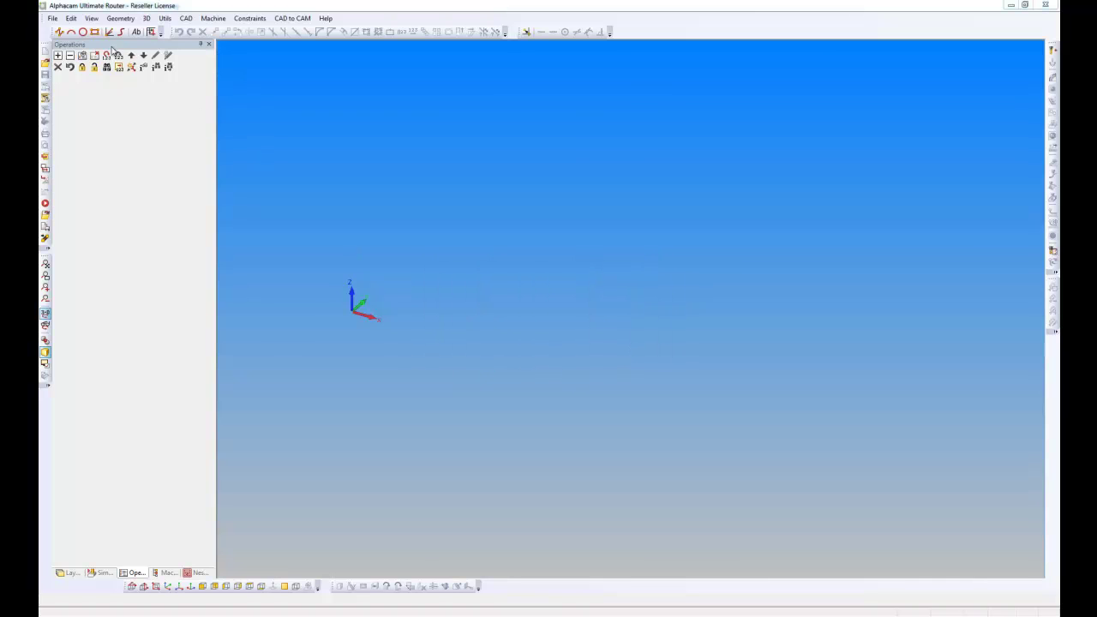
pyautogui.click(53, 19)
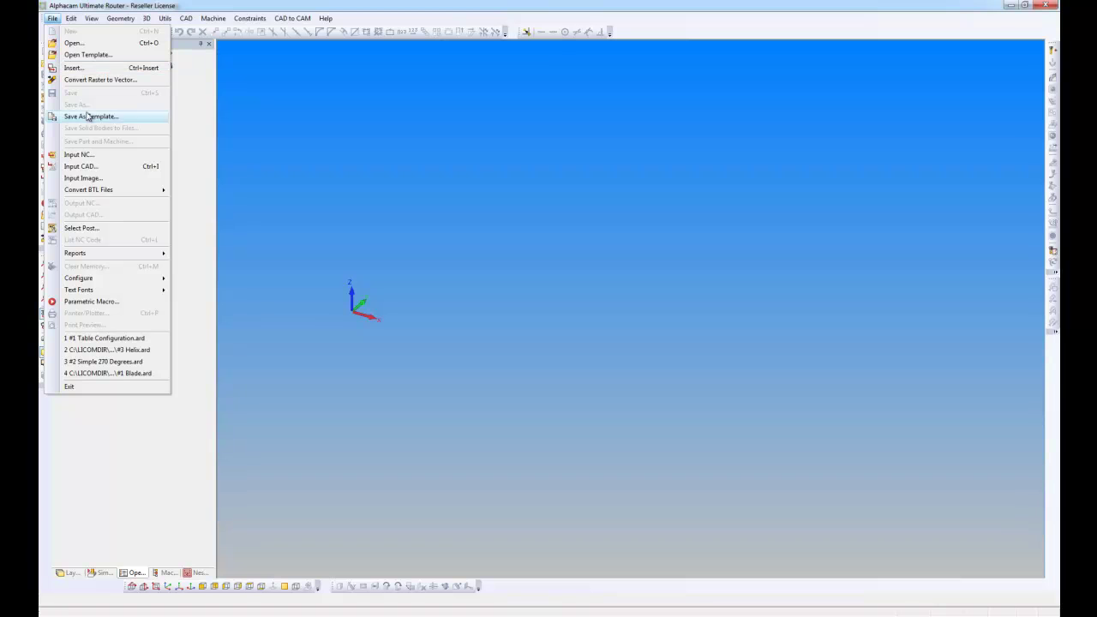
pyautogui.moveTo(117, 194)
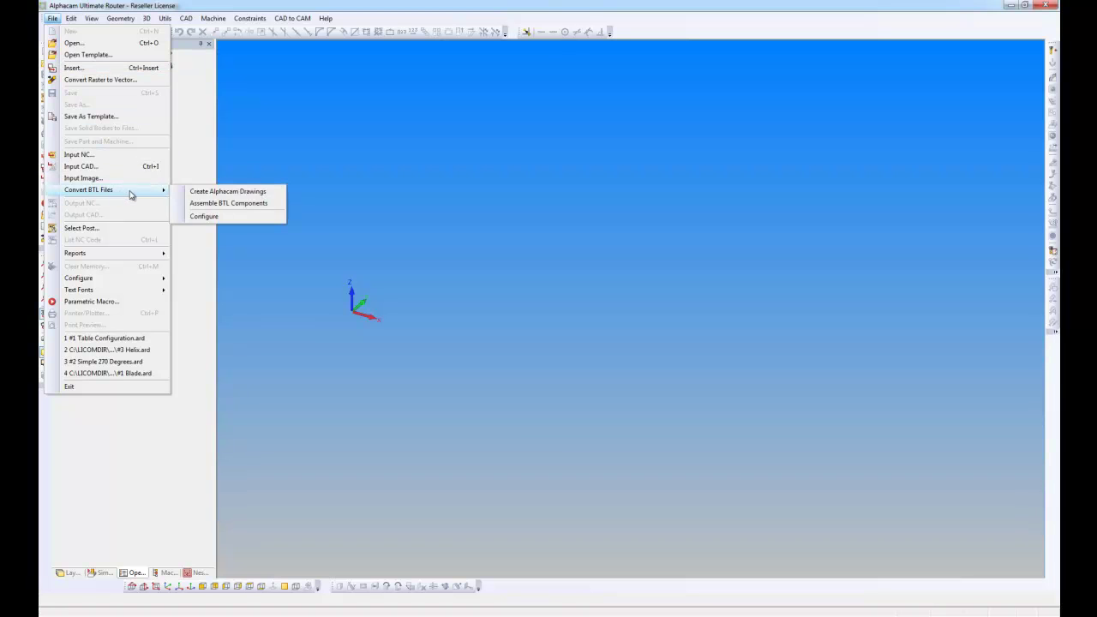
pyautogui.click(232, 202)
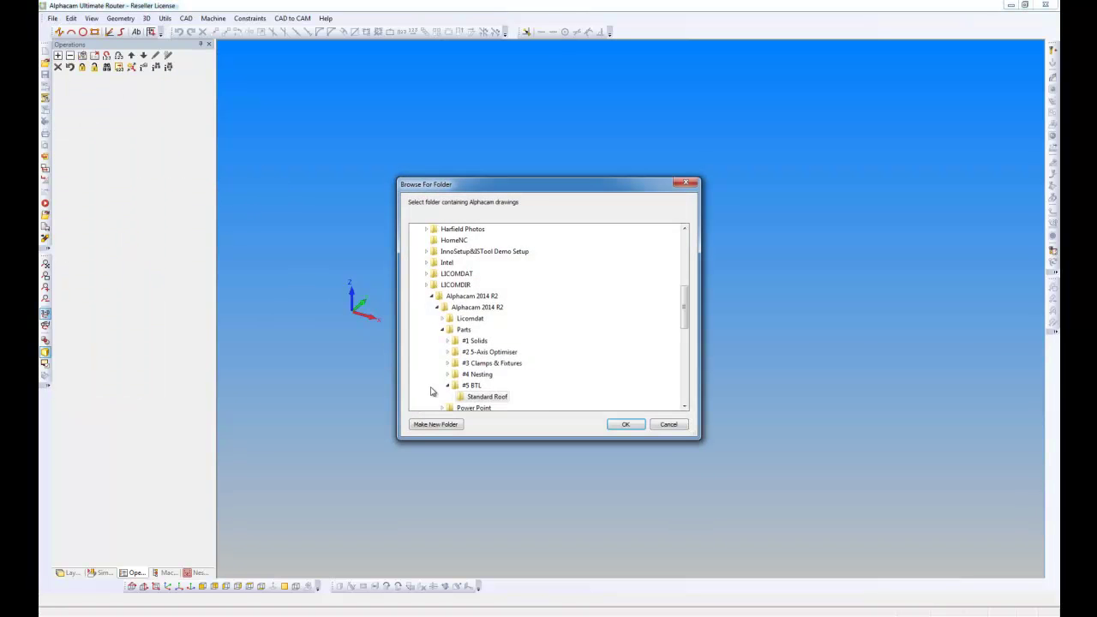
pyautogui.click(495, 400)
pyautogui.click(627, 424)
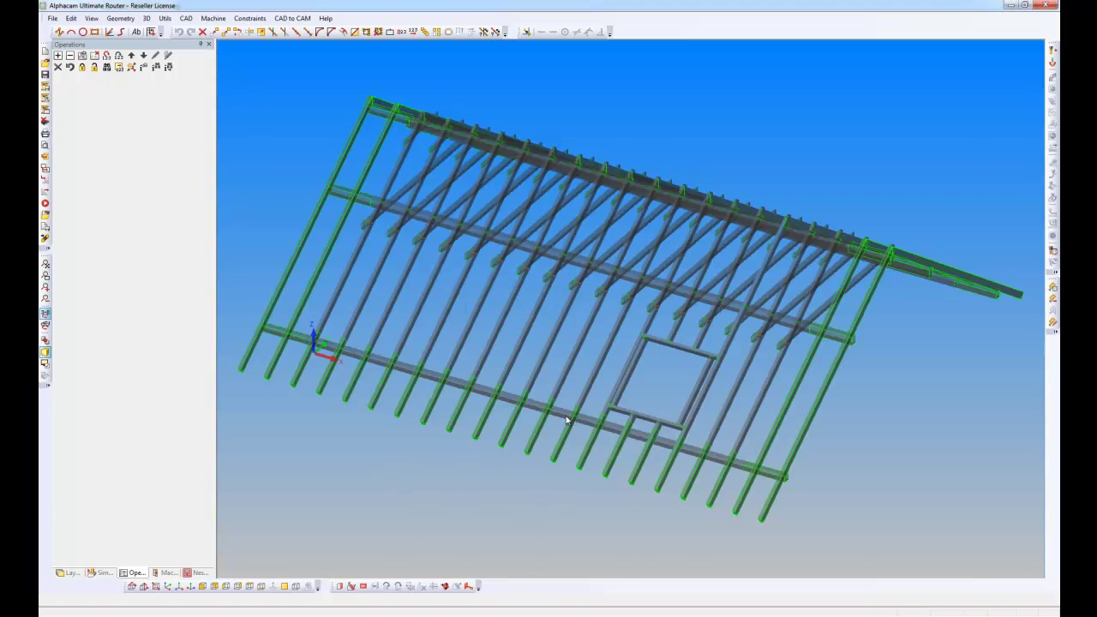
# - Orbit and zoom the assembled roof to inspect the rafter-purlin notched joints close up
pyautogui.moveTo(603, 431); pyautogui.dragTo(662, 428, button='middle')
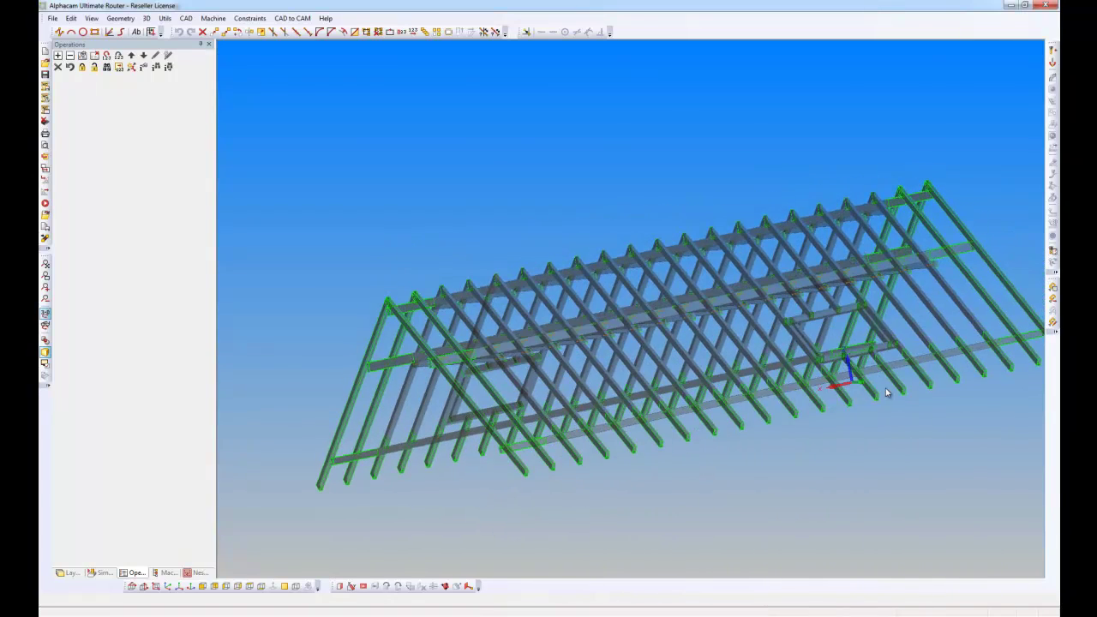
pyautogui.scroll(8, 885, 387)
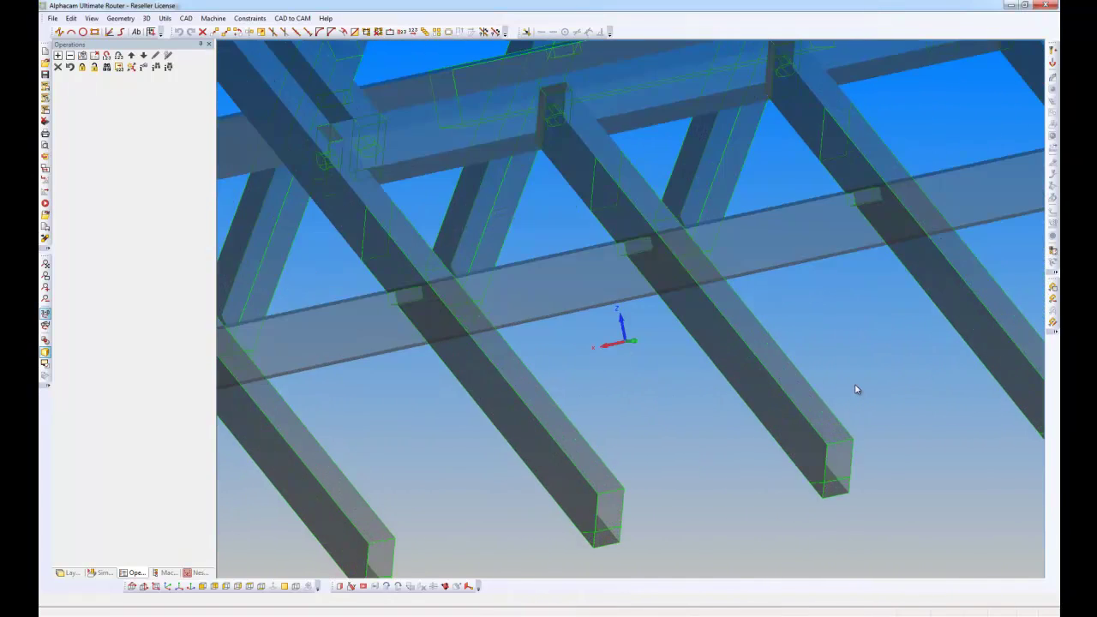
pyautogui.moveTo(808, 386)
pyautogui.mouseDown(button='middle')
pyautogui.moveTo(857, 384)
pyautogui.moveTo(808, 384)
pyautogui.mouseUp(button='middle')
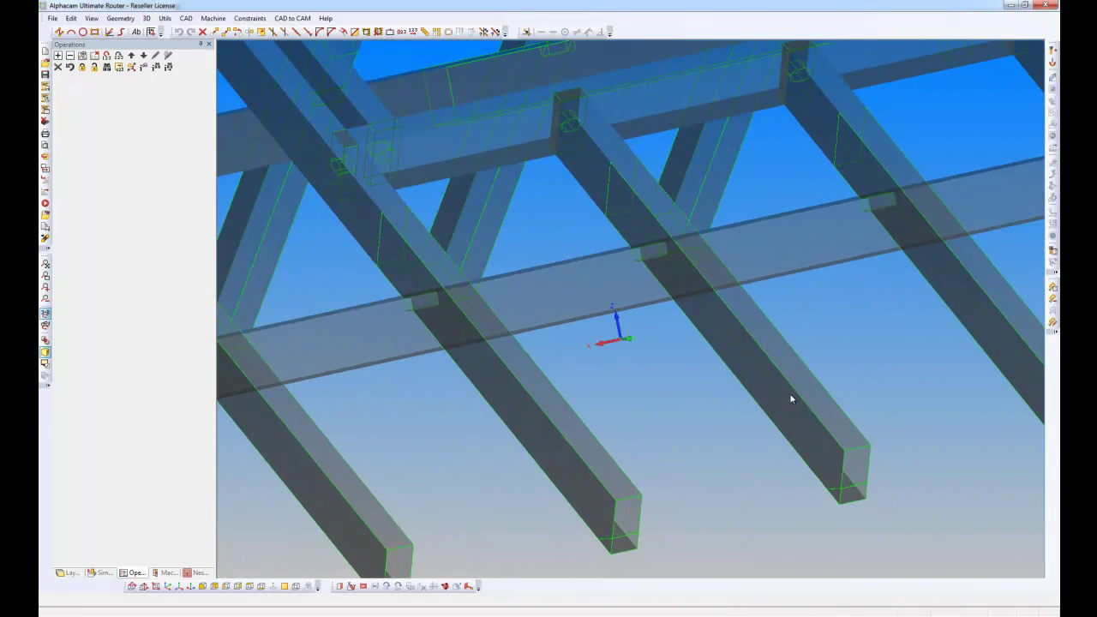
pyautogui.click(304, 20)
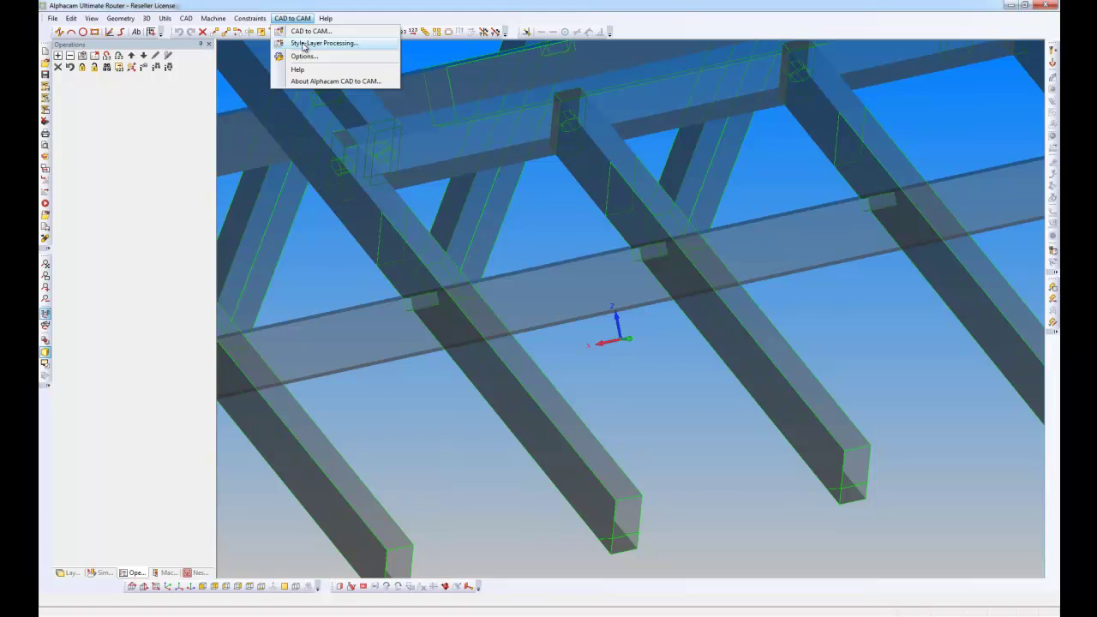
# - Launch CAD to CAM batch processing on a cleared drawing and name the job 'BTL Output'
pyautogui.click(304, 44)
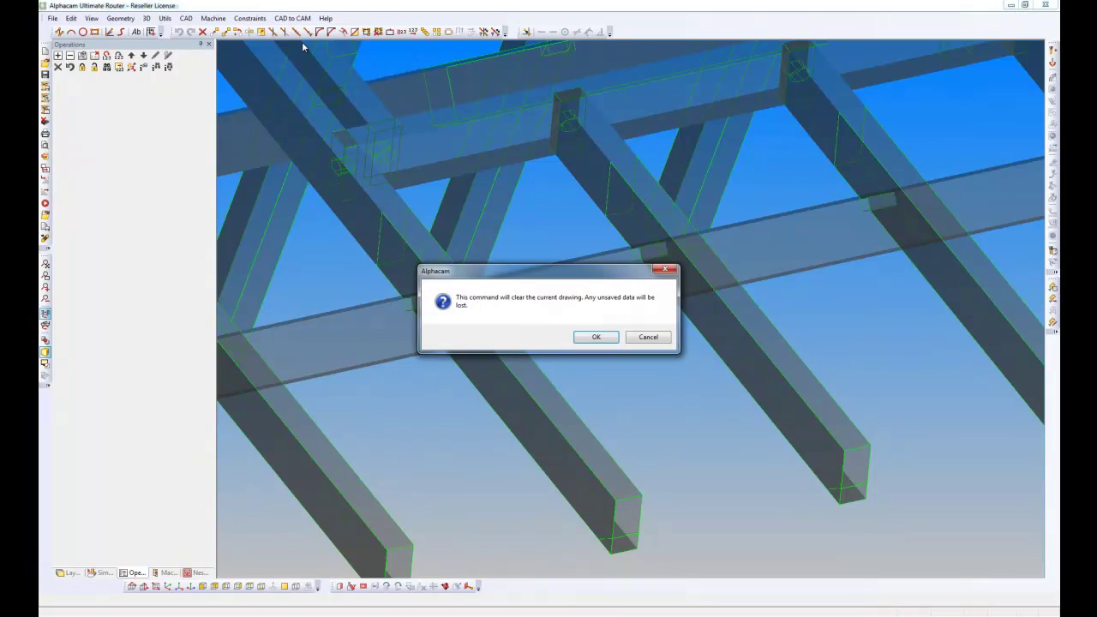
pyautogui.click(596, 337)
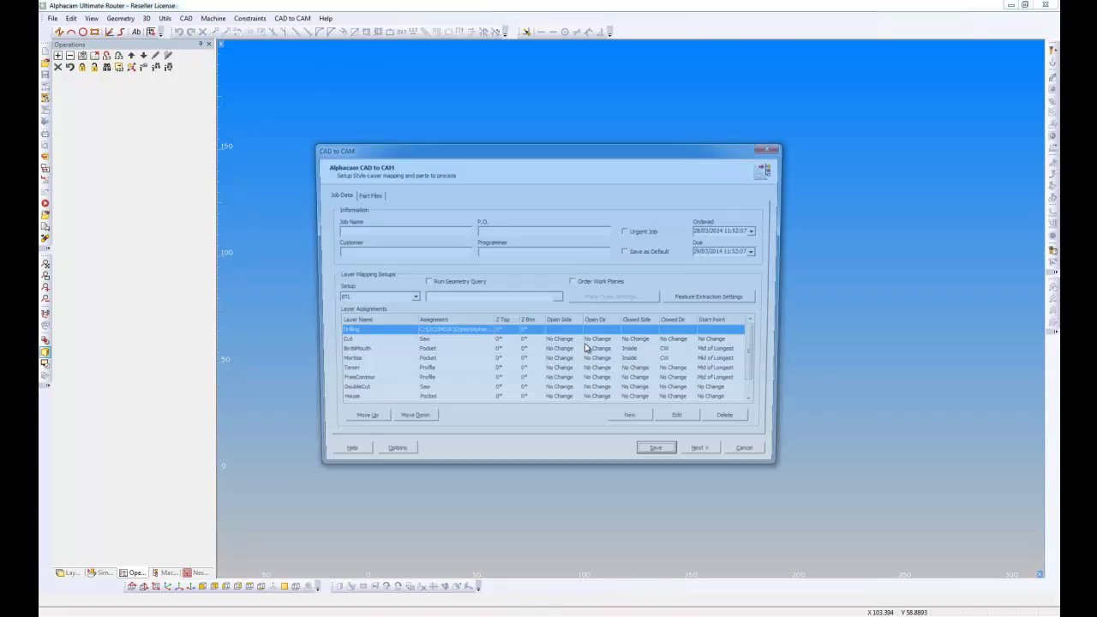
pyautogui.click(364, 230)
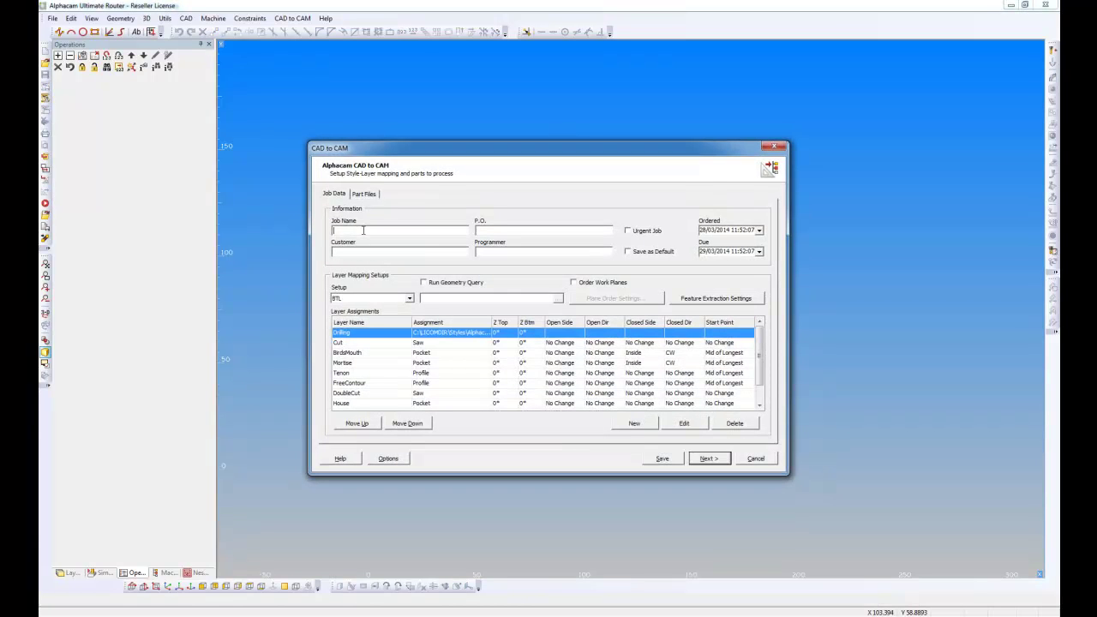
pyautogui.write('BTL Output')
# - Replace the part file list with all .ard files from the Standard Roof folder and continue
pyautogui.click(365, 195)
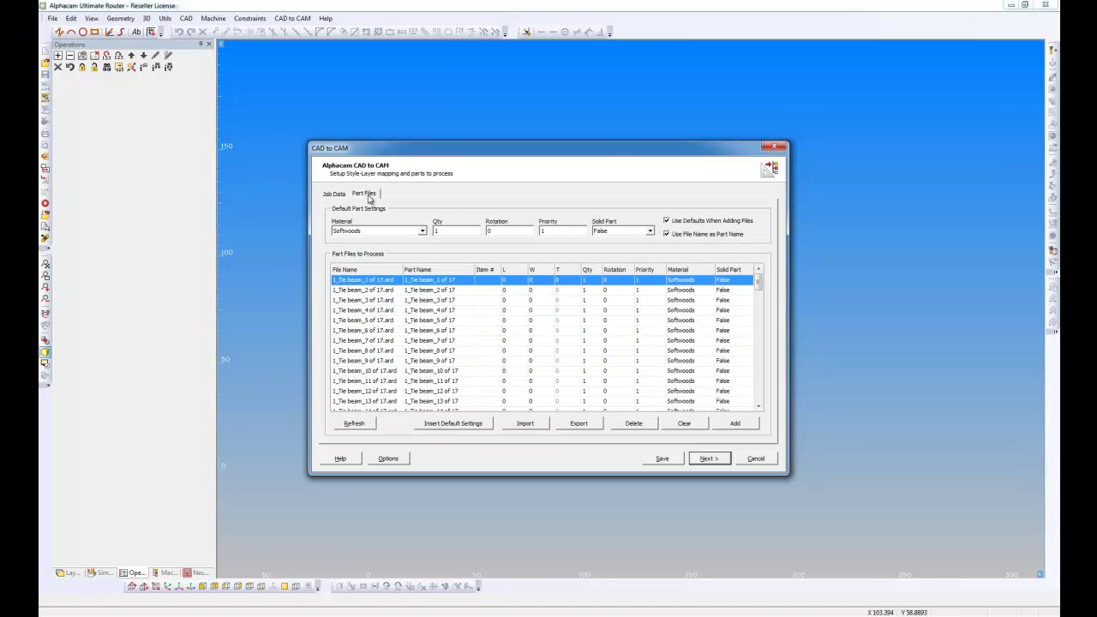
pyautogui.click(690, 424)
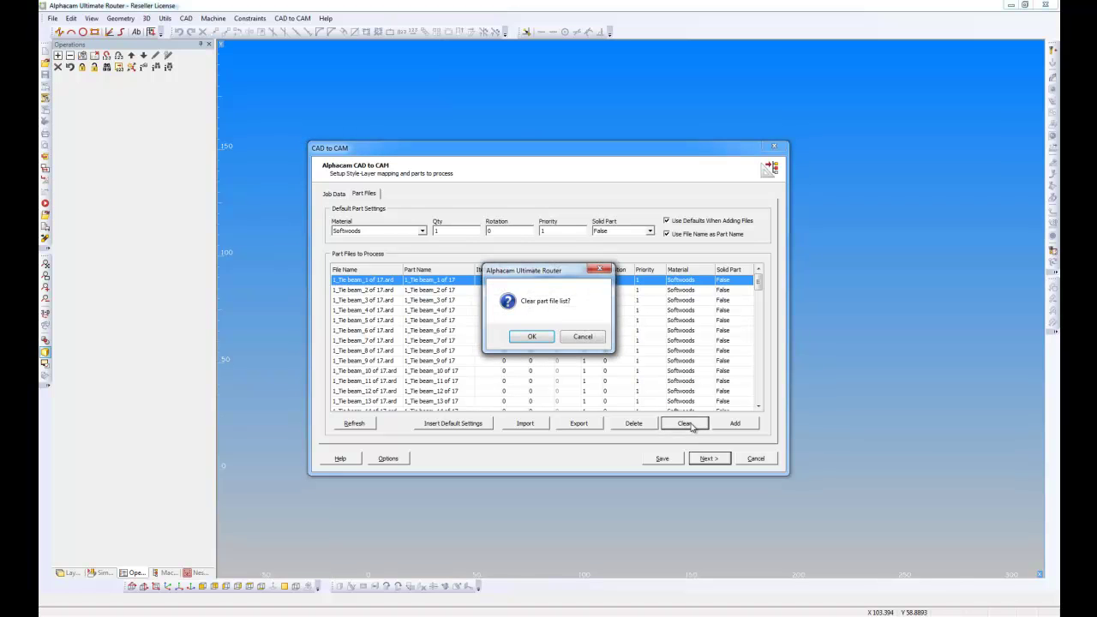
pyautogui.click(531, 336)
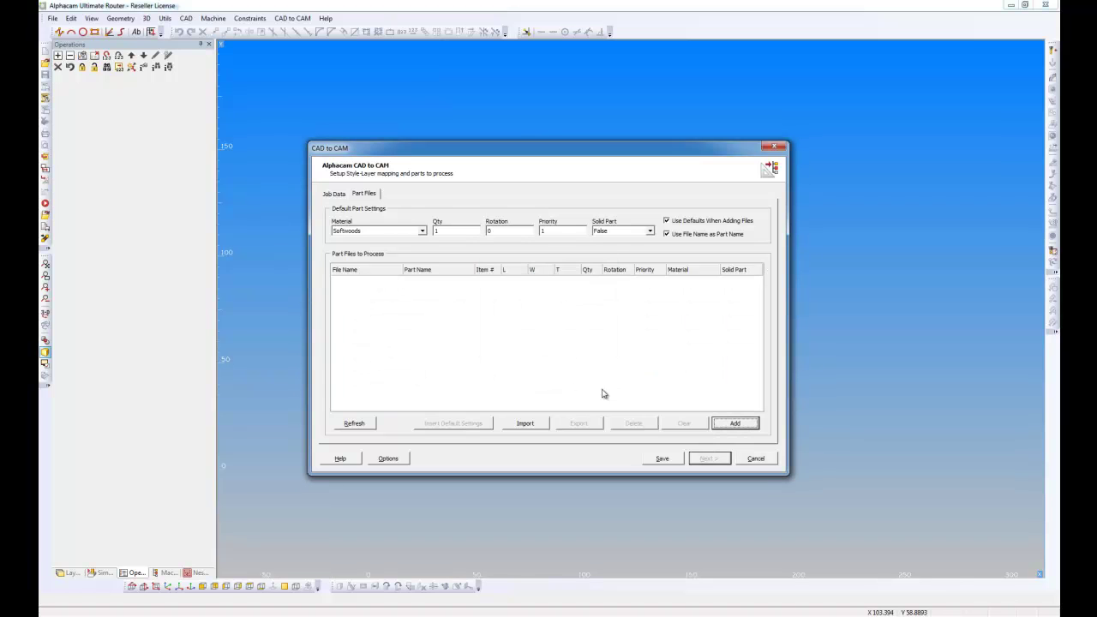
pyautogui.click(733, 423)
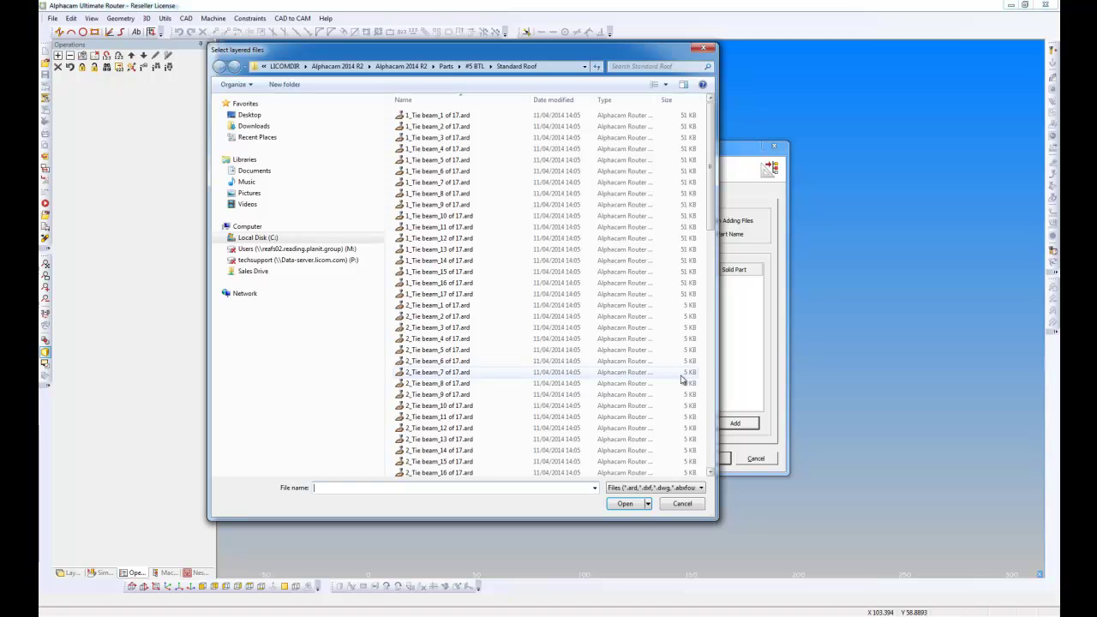
pyautogui.click(447, 132)
pyautogui.hotkey('ctrl', 'a')
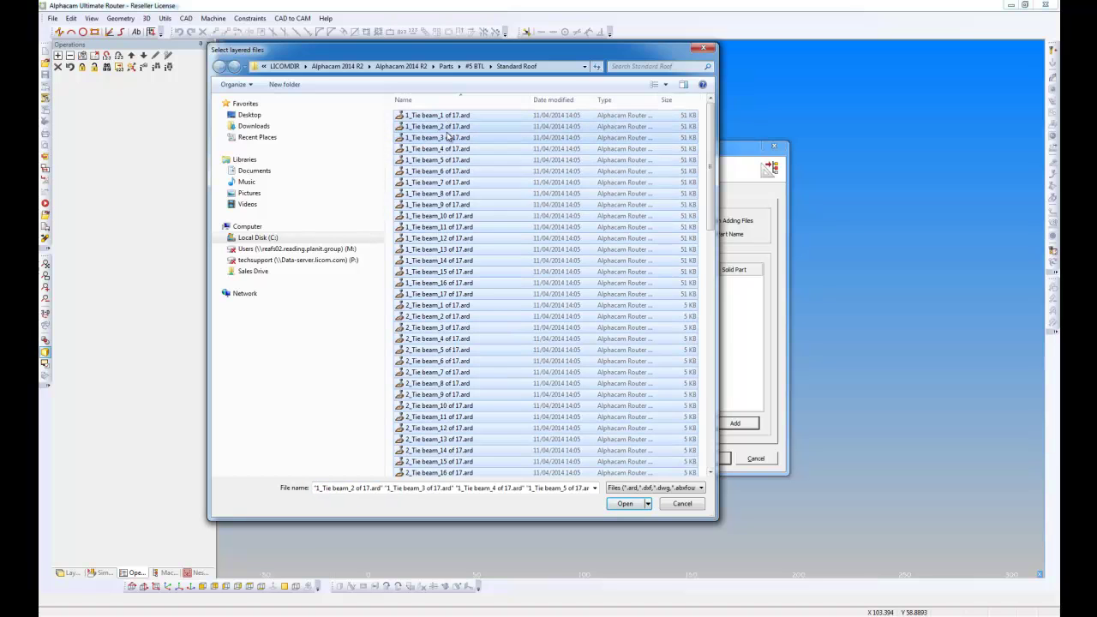
pyautogui.click(628, 504)
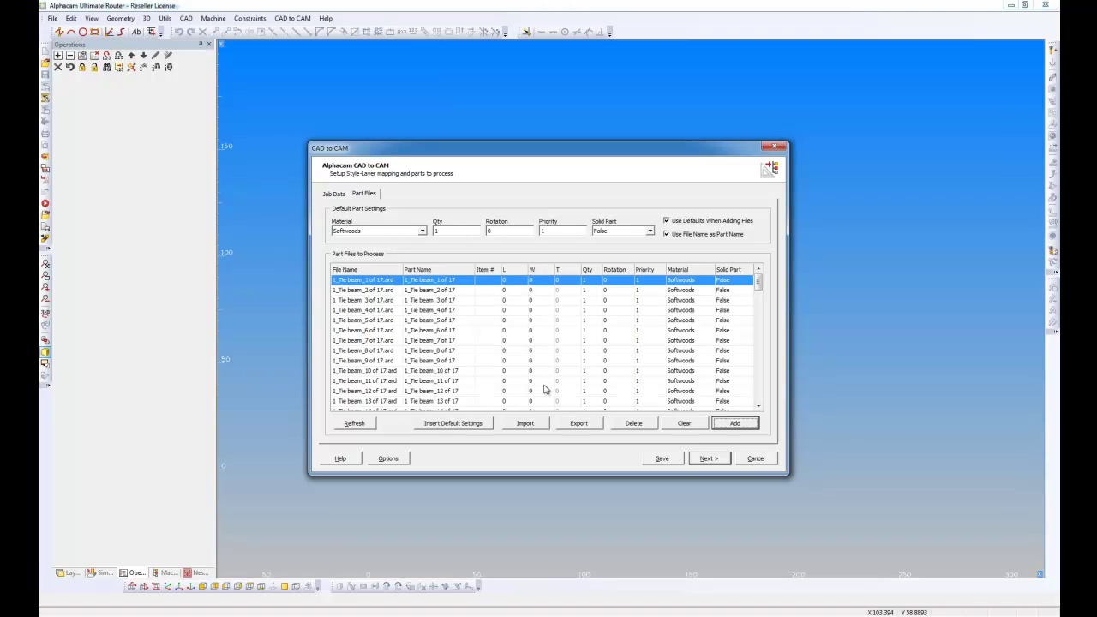
pyautogui.click(708, 460)
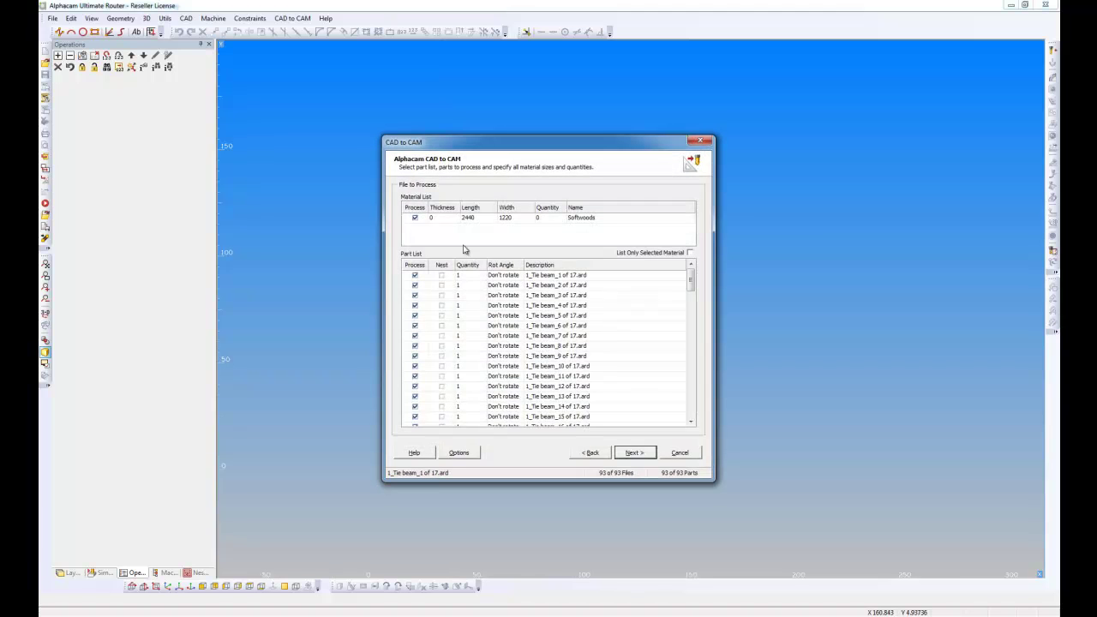
# - Change the Softwoods material thickness to 500 and proceed to nesting reports and labels
pyautogui.doubleClick(443, 218)
pyautogui.write('500')
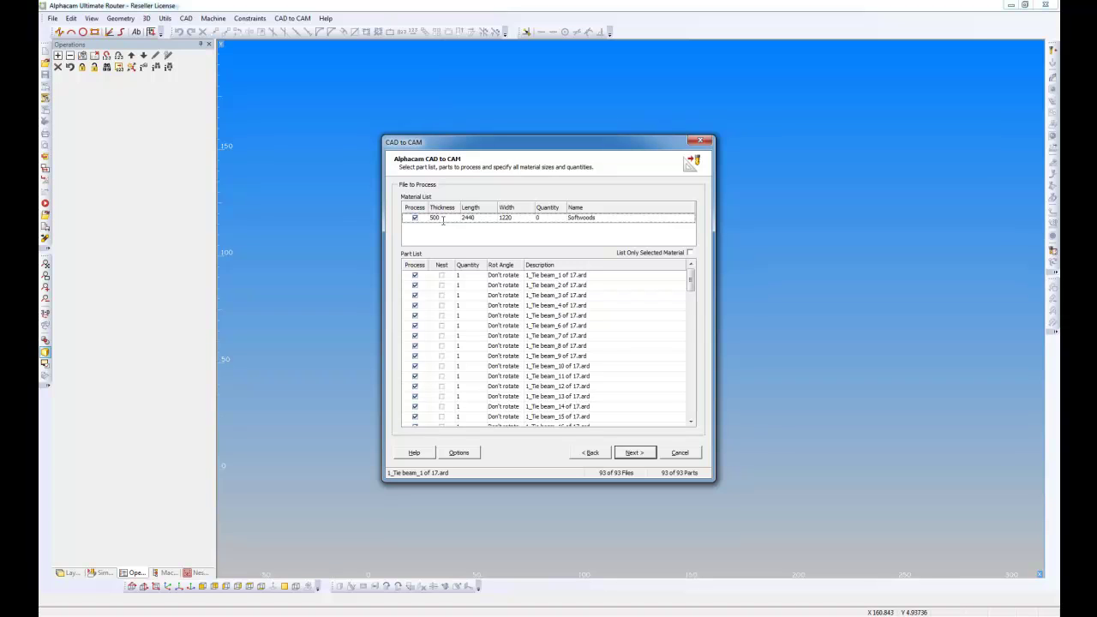
pyautogui.press('Return')
pyautogui.click(634, 452)
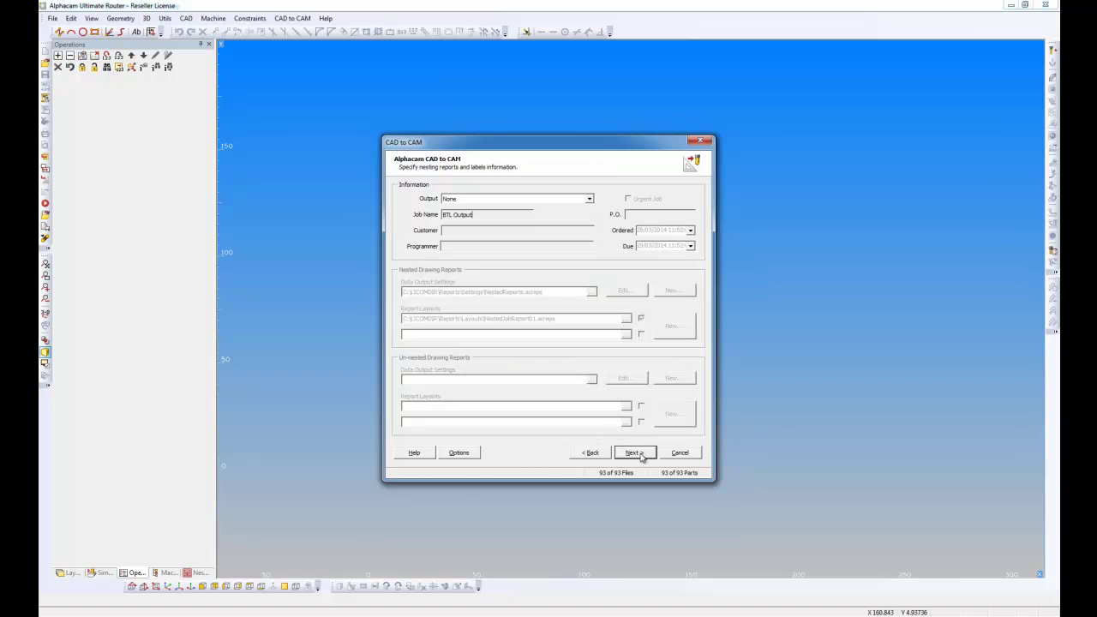
# - Finish the wizard to run the batch on all 93 parts and acknowledge completion
pyautogui.click(635, 452)
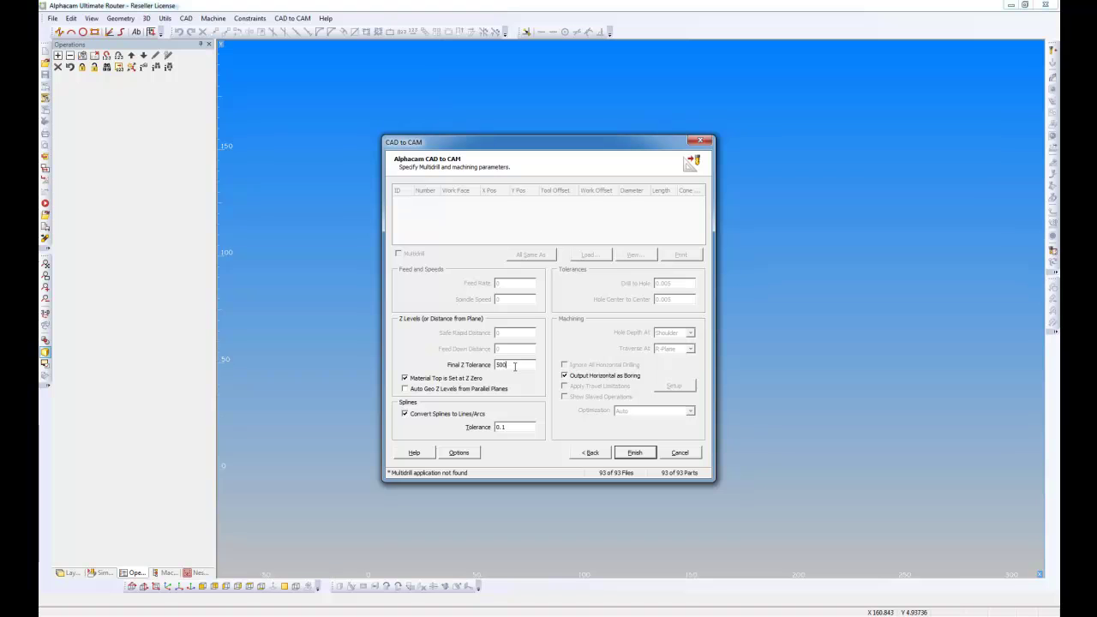
pyautogui.click(634, 453)
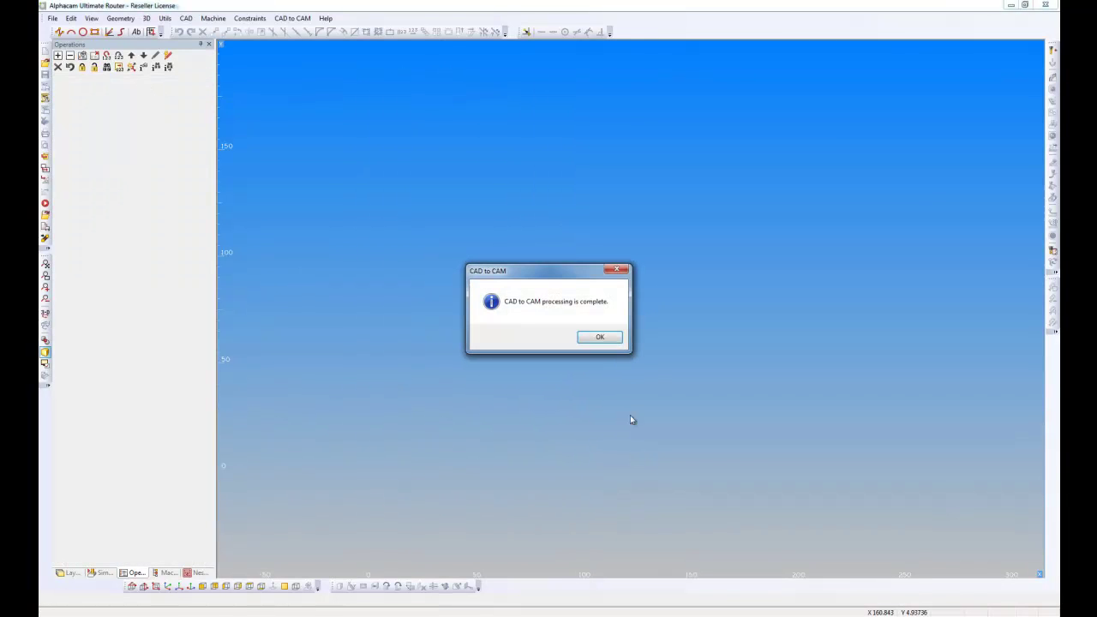
pyautogui.click(609, 337)
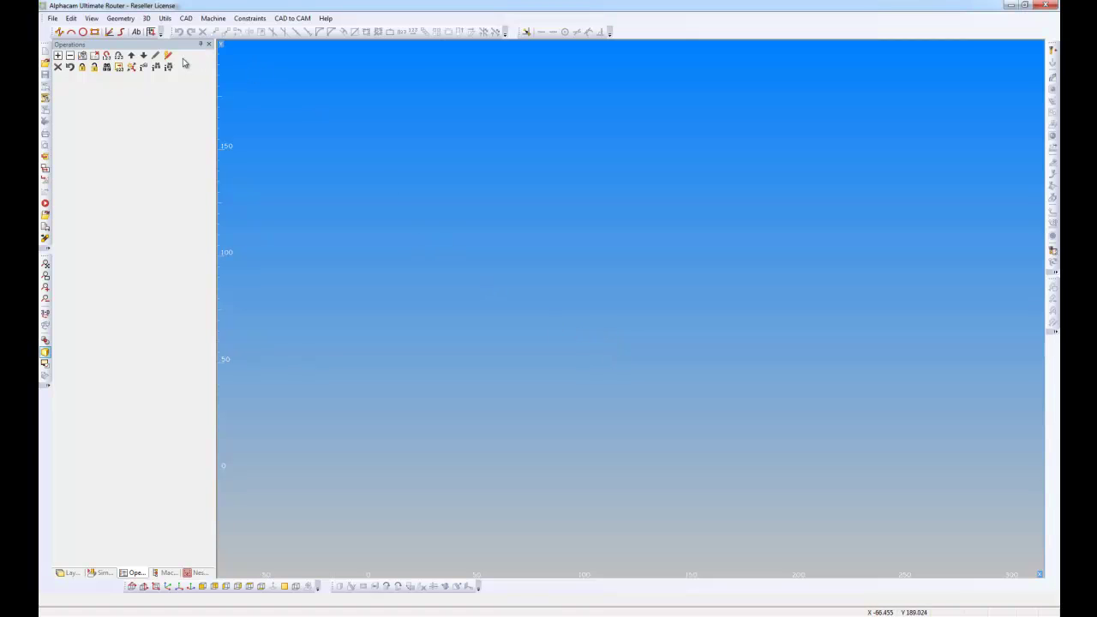
# - In the Open dialog, browse to Parts > #5 BTL > BTL Output > Part Drawings
pyautogui.click(53, 19)
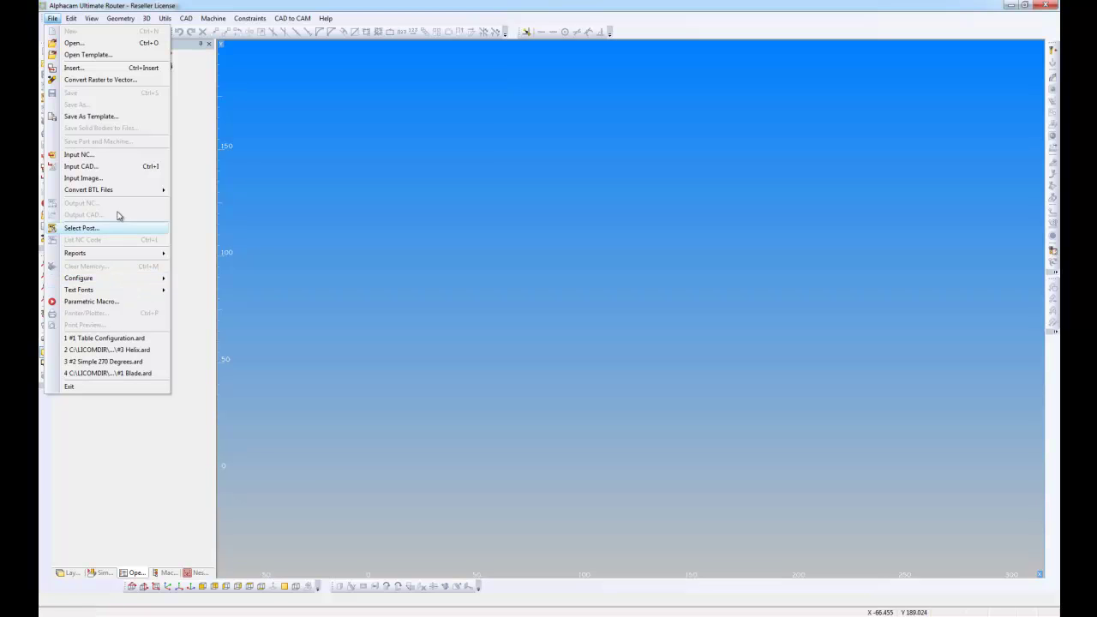
pyautogui.click(91, 43)
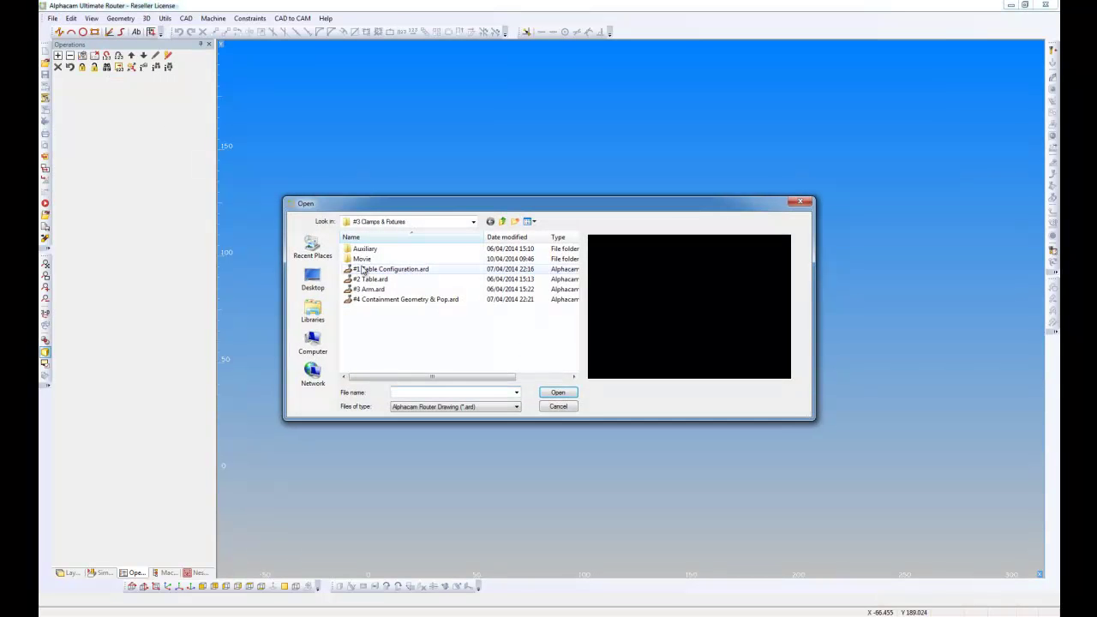
pyautogui.click(502, 222)
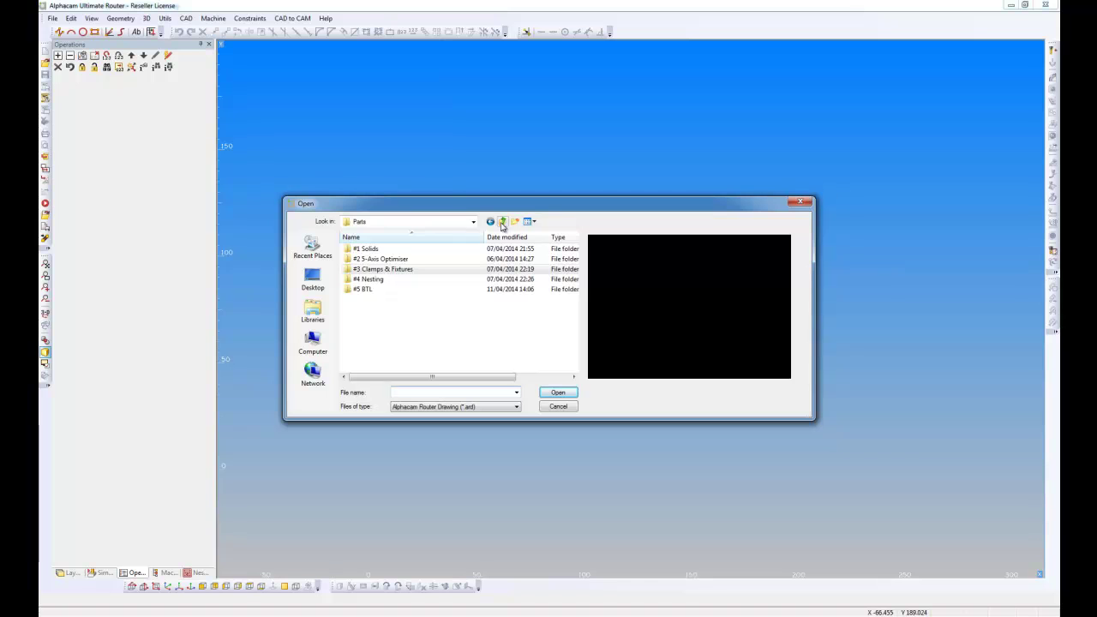
pyautogui.doubleClick(365, 288)
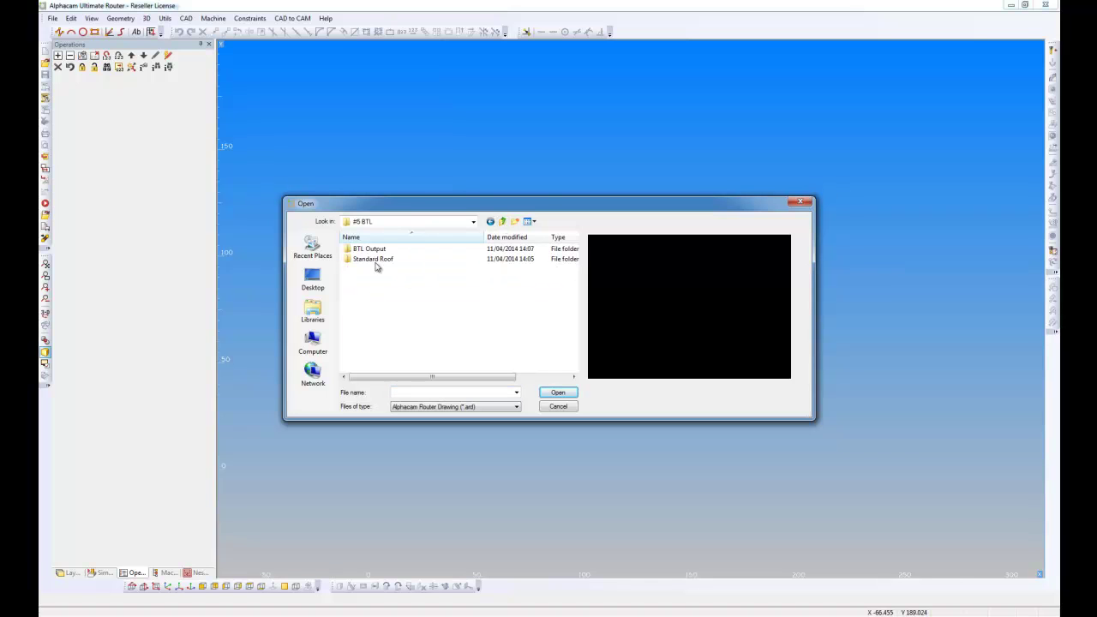
pyautogui.doubleClick(374, 250)
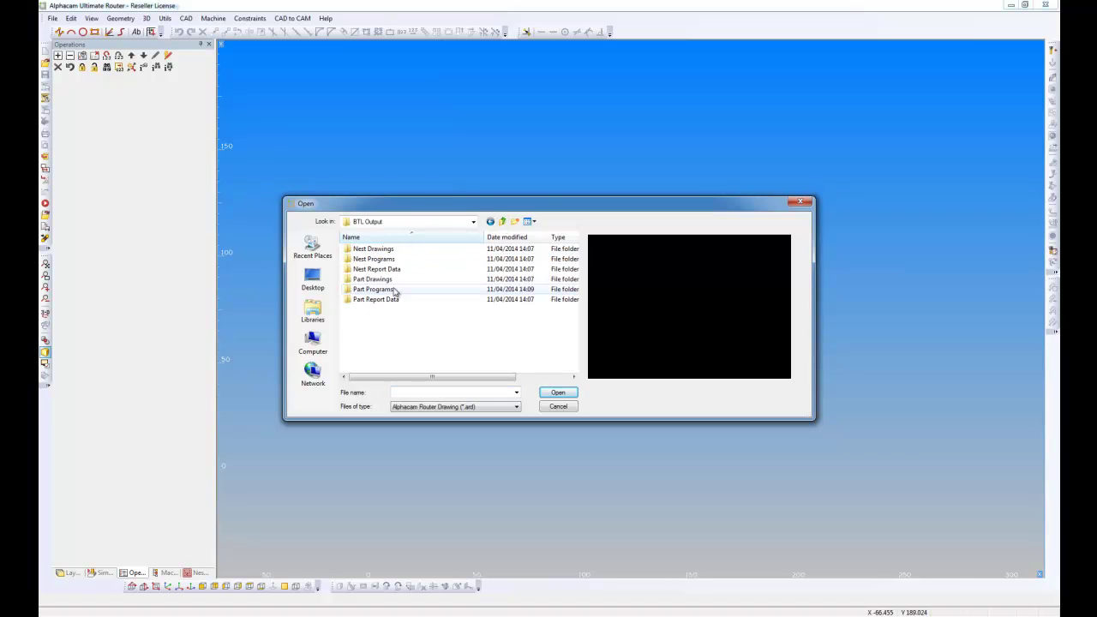
pyautogui.doubleClick(382, 279)
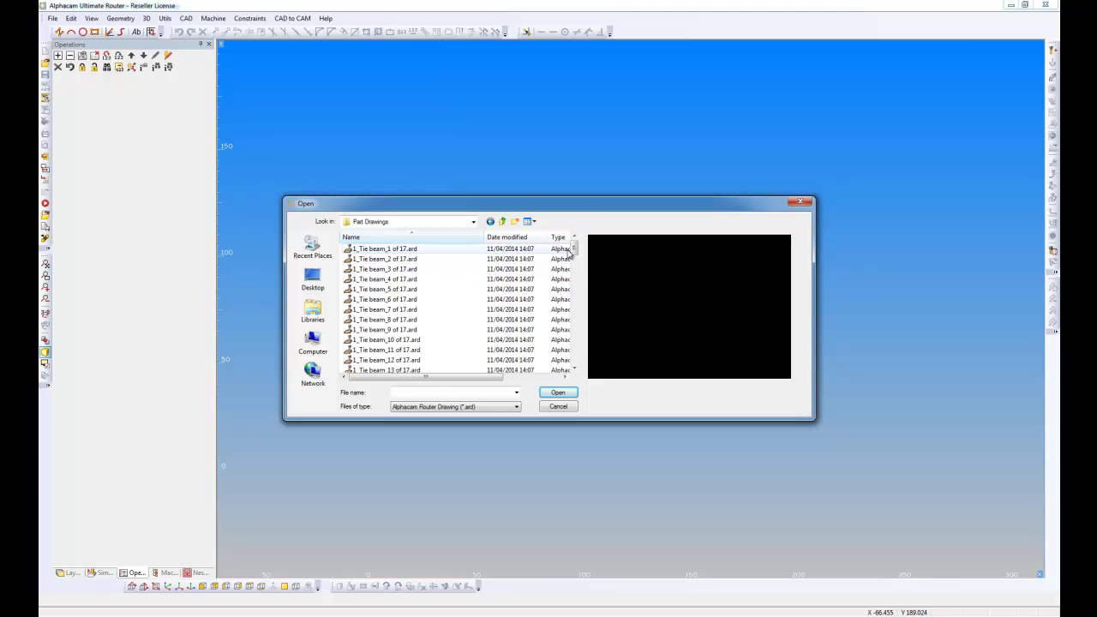
# - Open the drawing 21_Trimmer at the bottom_1 of 2.ard
pyautogui.moveTo(573, 249); pyautogui.dragTo(564, 356)
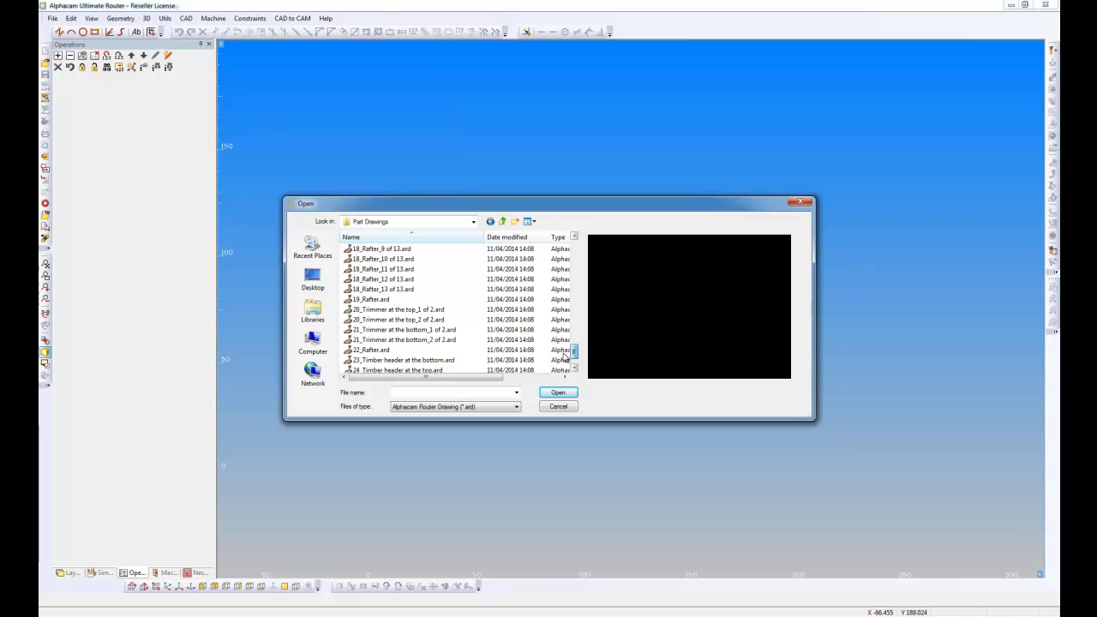
pyautogui.click(441, 331)
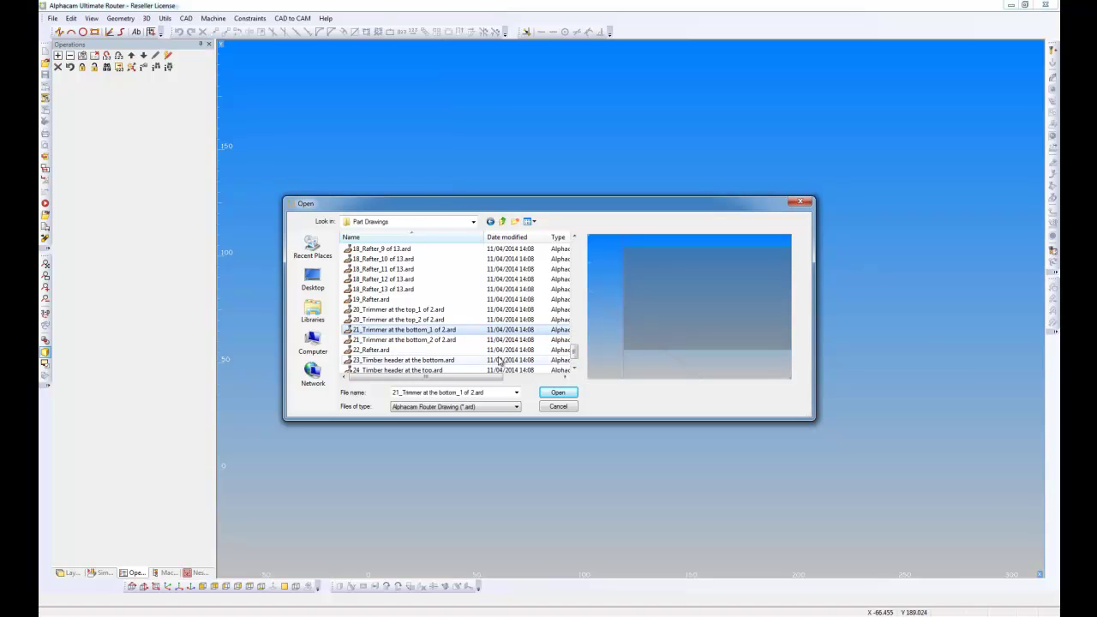
pyautogui.click(558, 392)
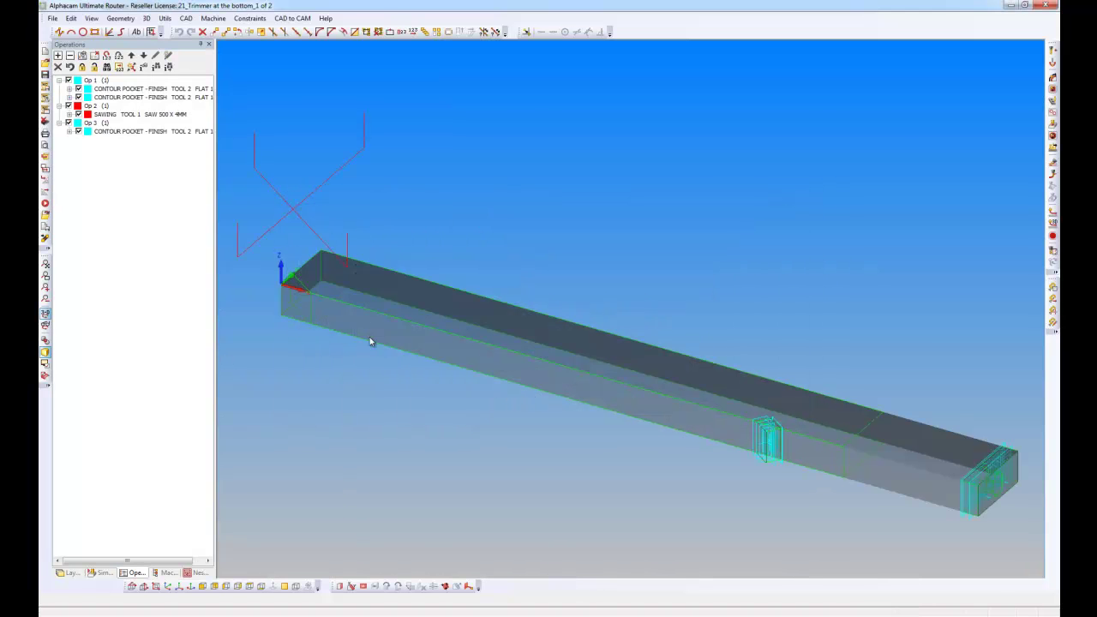